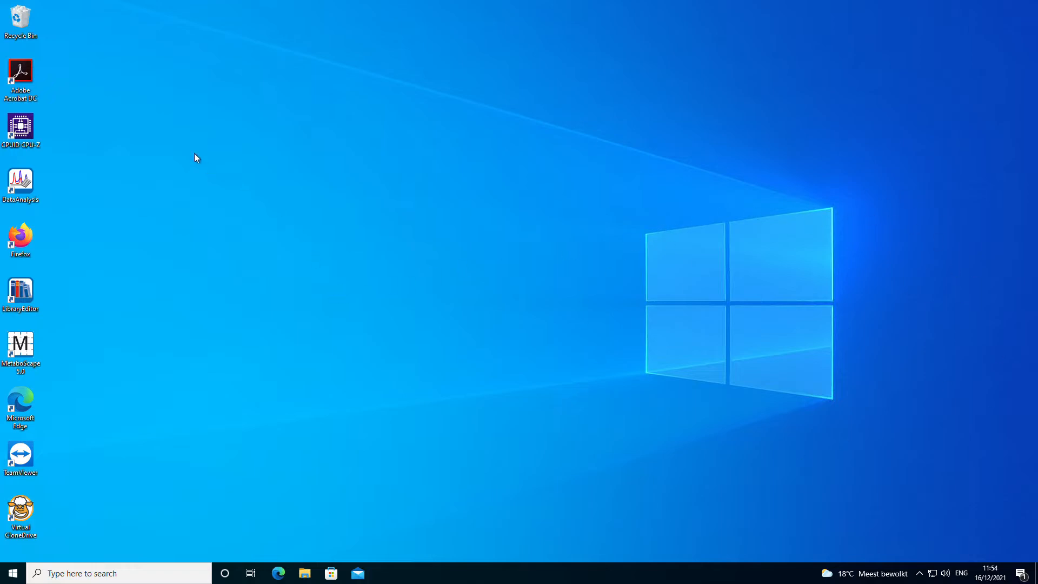
Launch MetaboScape 5.0, log in to the server, and maximize its main window.
double_click(27, 353)
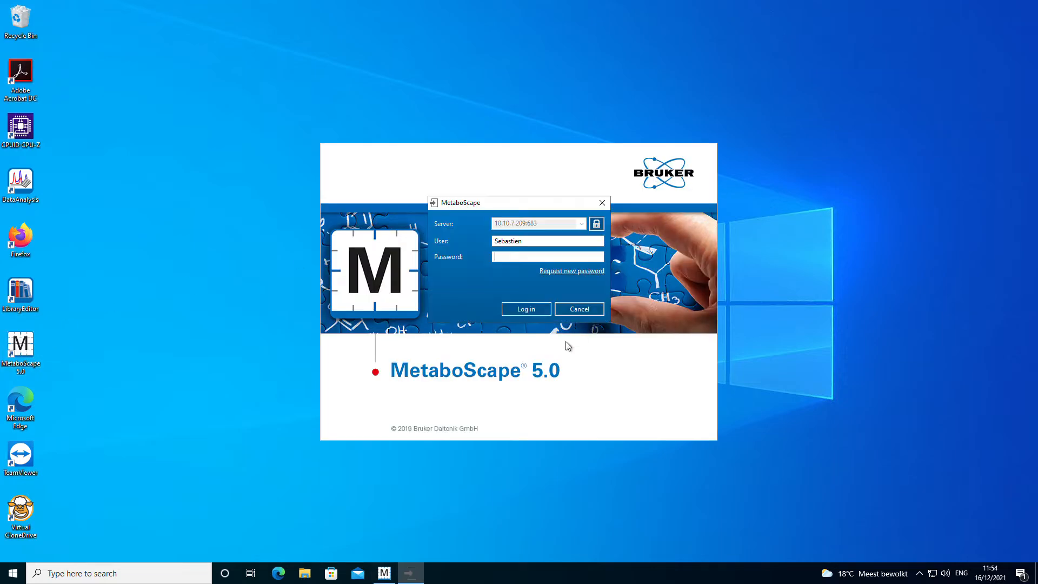
click(527, 312)
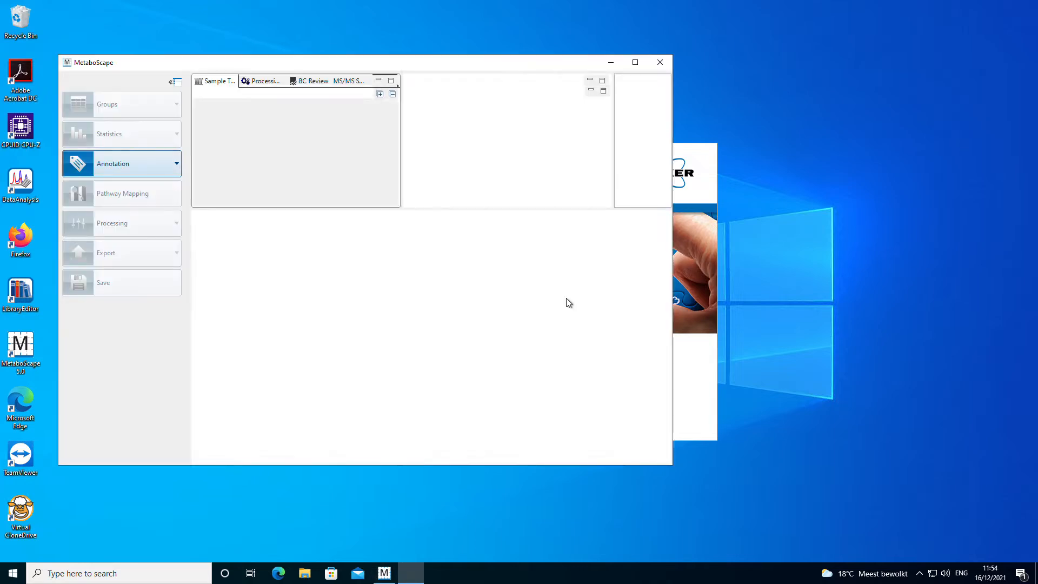
double_click(488, 67)
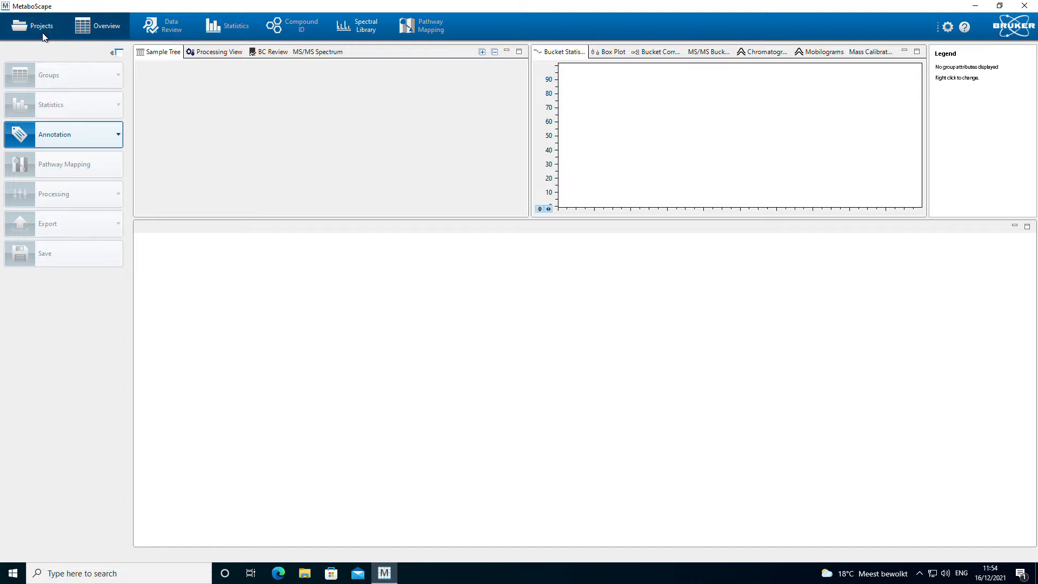
Open the C18_20_1300 (Combined) bucket table from the Cucumber experiment in the Project Navigator.
click(61, 31)
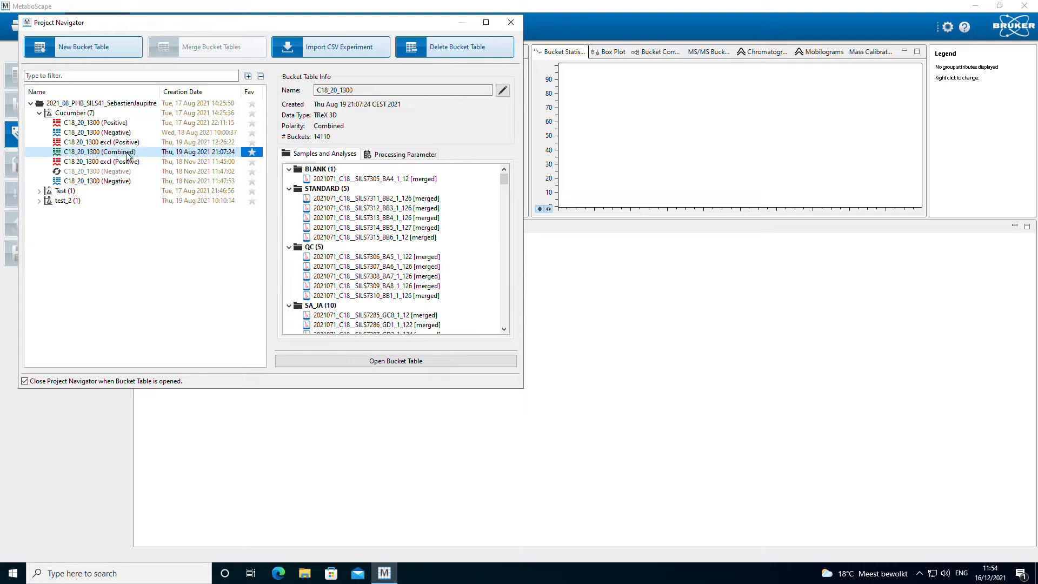
mouse_move(508, 180)
mouse_down()
mouse_move(510, 289)
mouse_move(489, 176)
mouse_up()
click(418, 366)
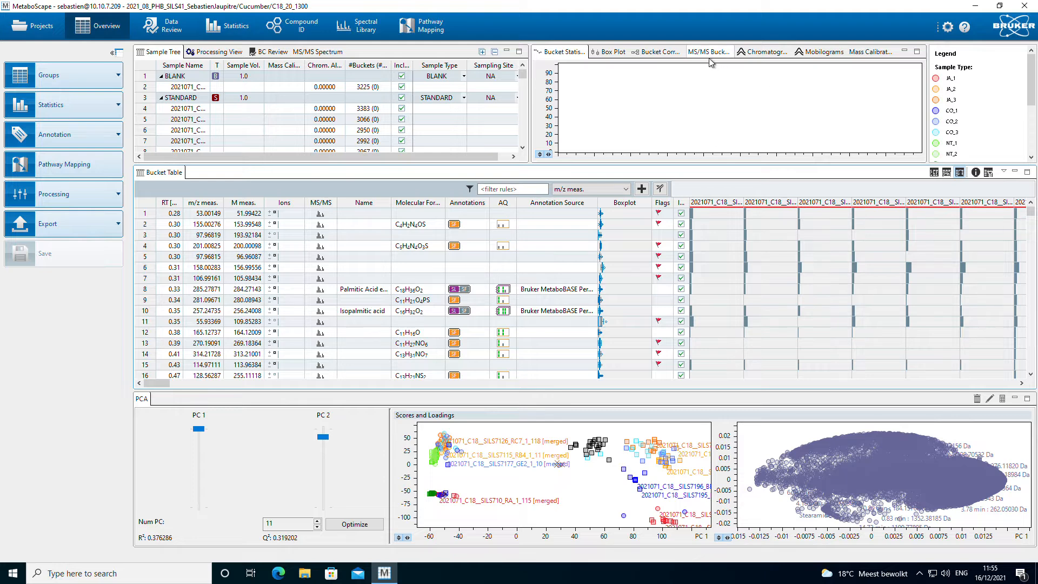
Enlarge the Sample Tree area to show more rows and review the listed sample groups.
drag(319, 171, 325, 244)
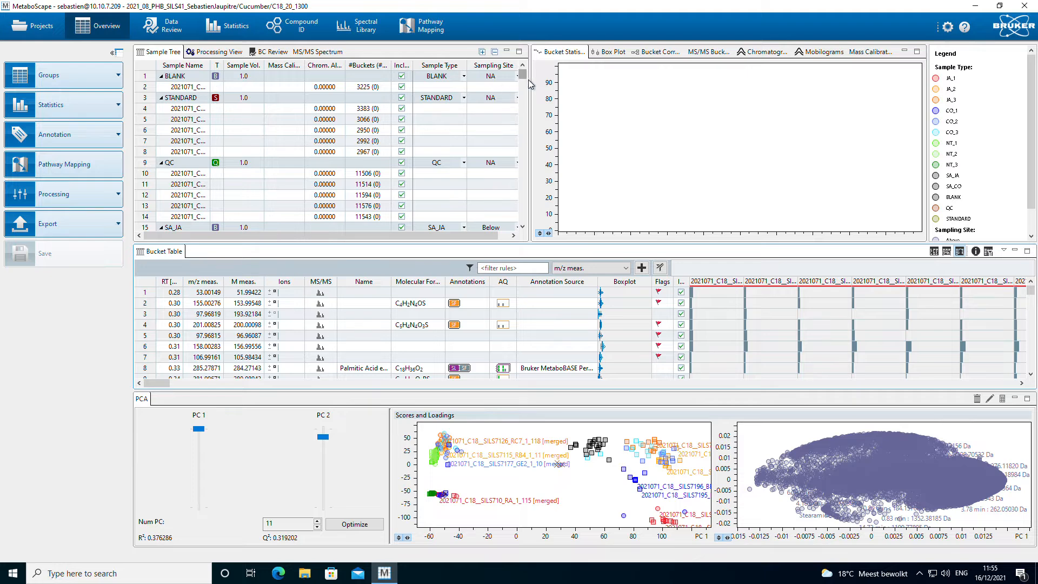
drag(525, 81, 527, 106)
scroll(525, 130, up, 9)
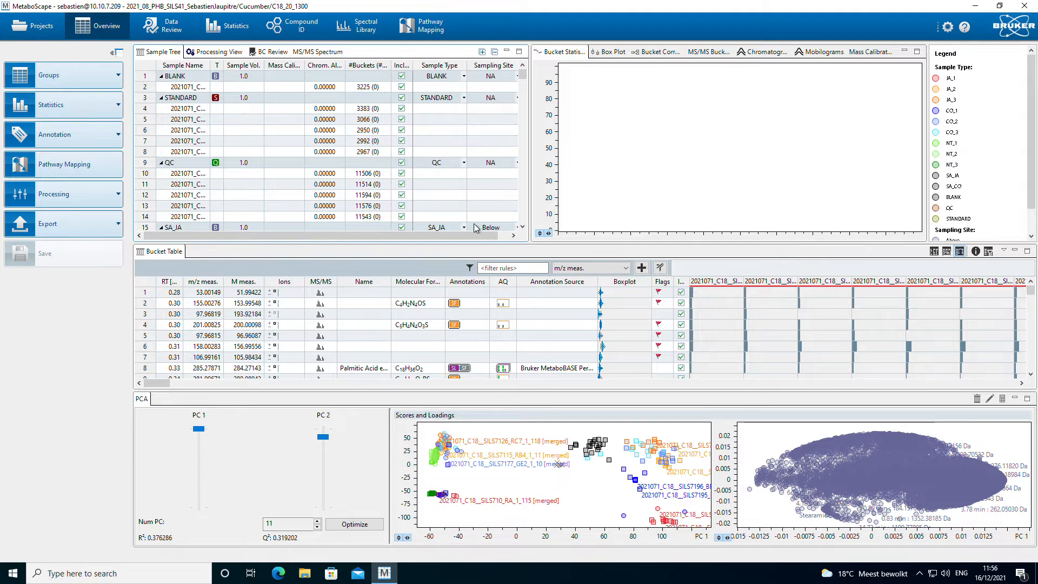
Exclude buckets based on the BLANK analysis, using a maximum signal ratio of 3.0, a RED flag and bucket exclusion enabled.
click(277, 79)
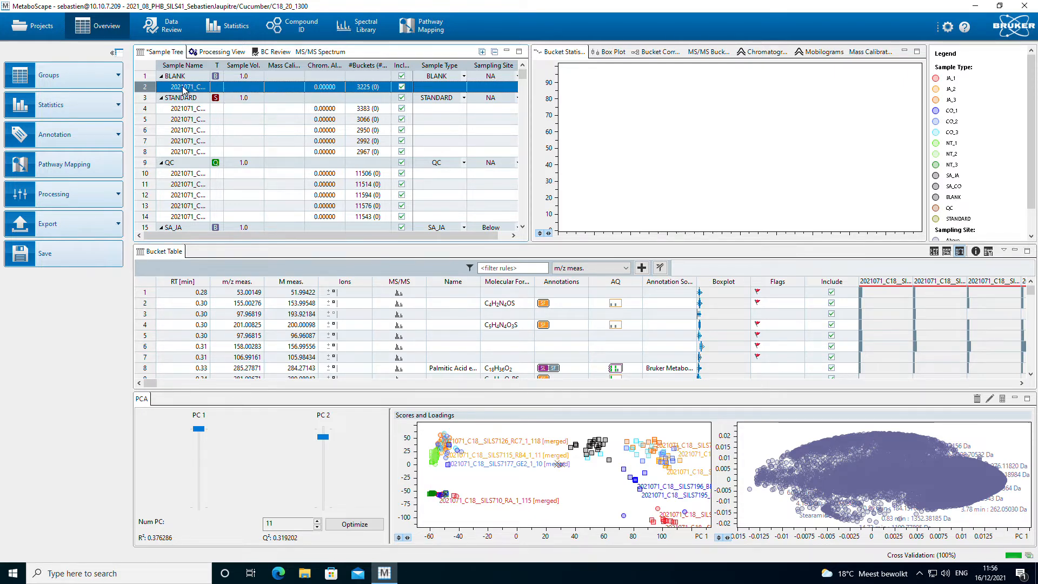
right_click(208, 90)
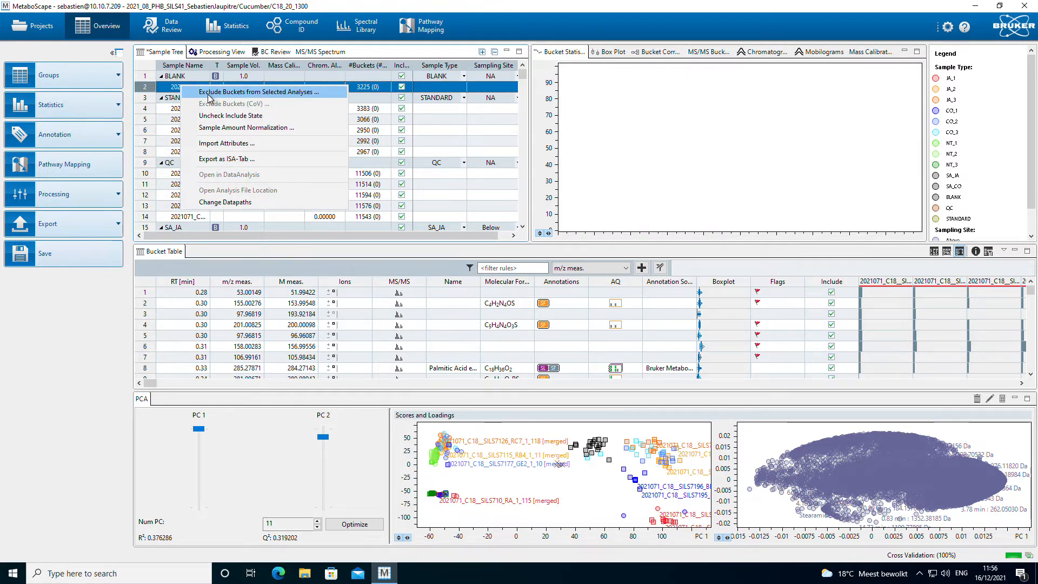
click(259, 94)
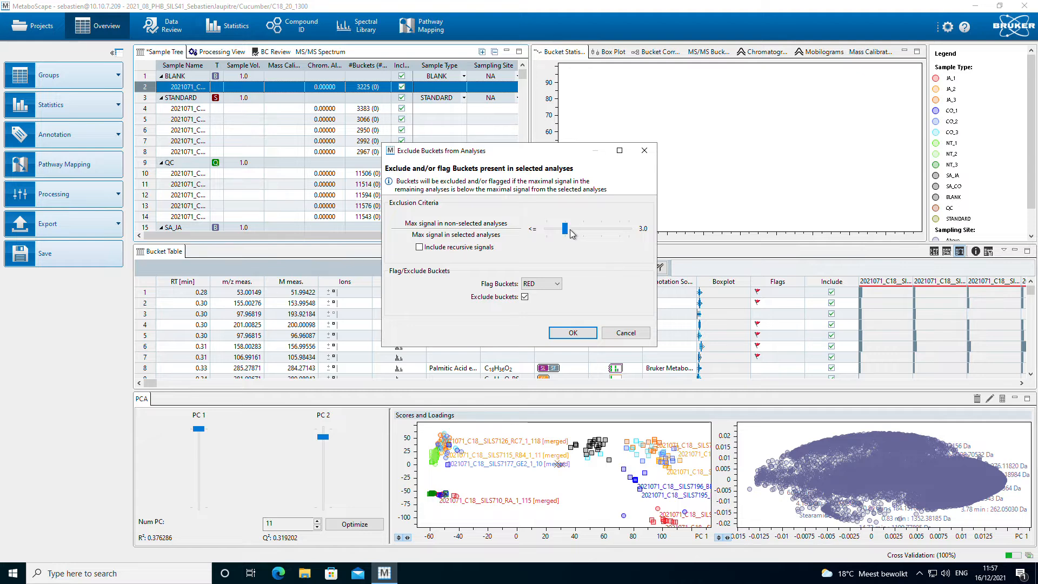
drag(567, 229, 568, 231)
click(556, 284)
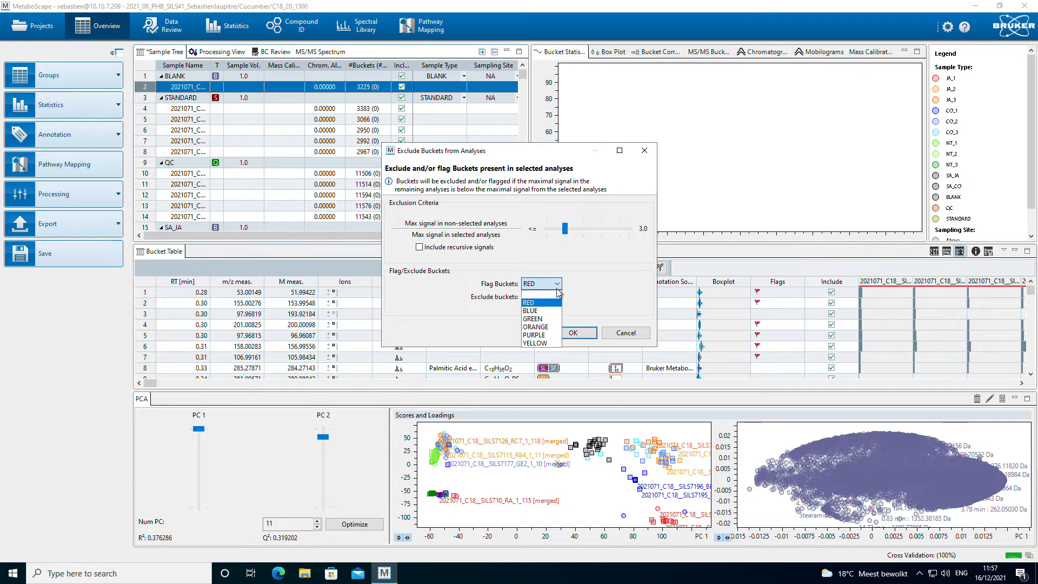
click(541, 302)
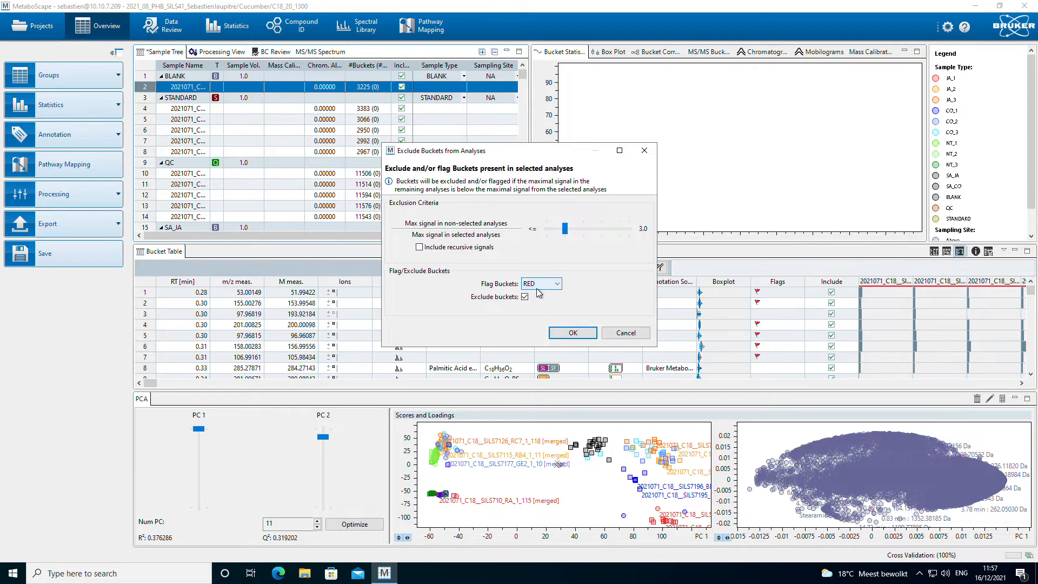
click(574, 332)
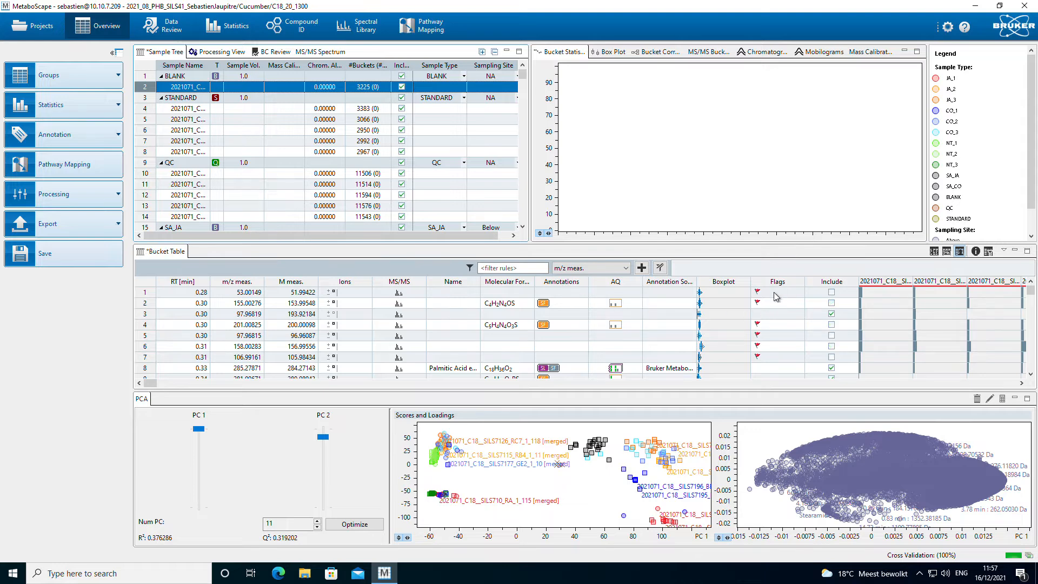
Examine the flagged buckets and inspect bucket 7's intensities across samples in the bucket statistics and box plot.
drag(774, 292, 780, 349)
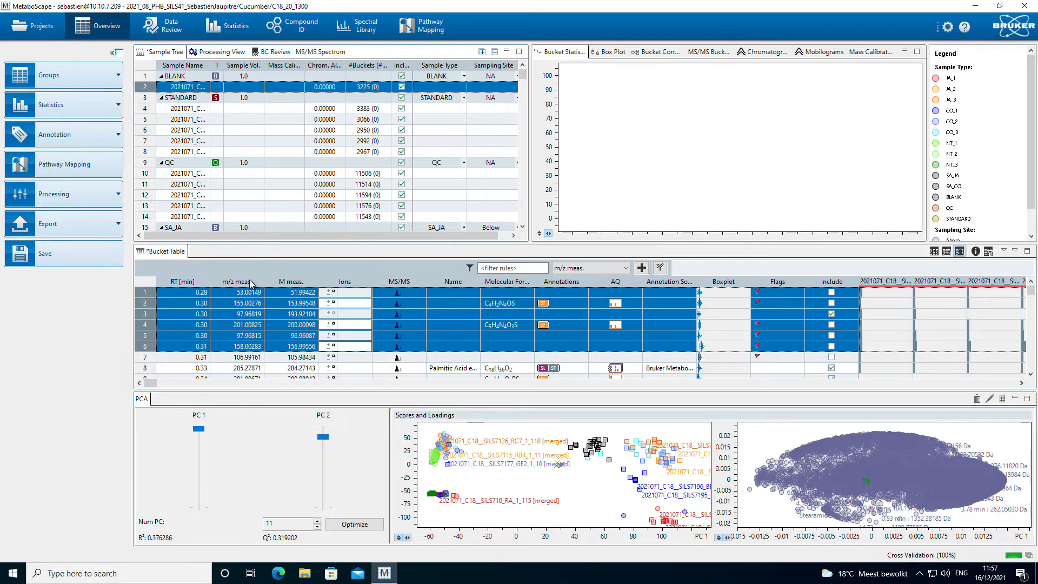
click(199, 357)
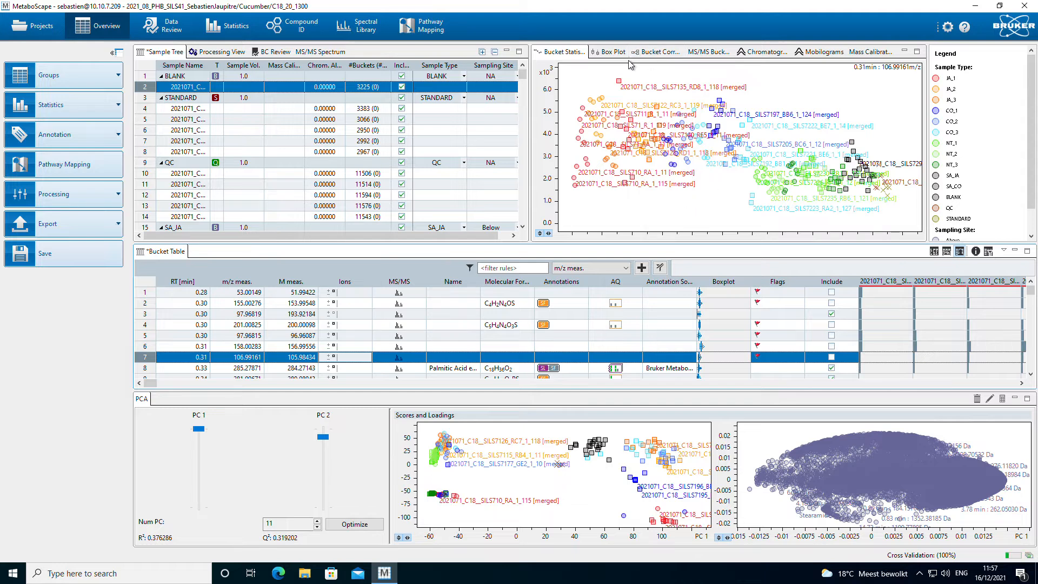
click(619, 52)
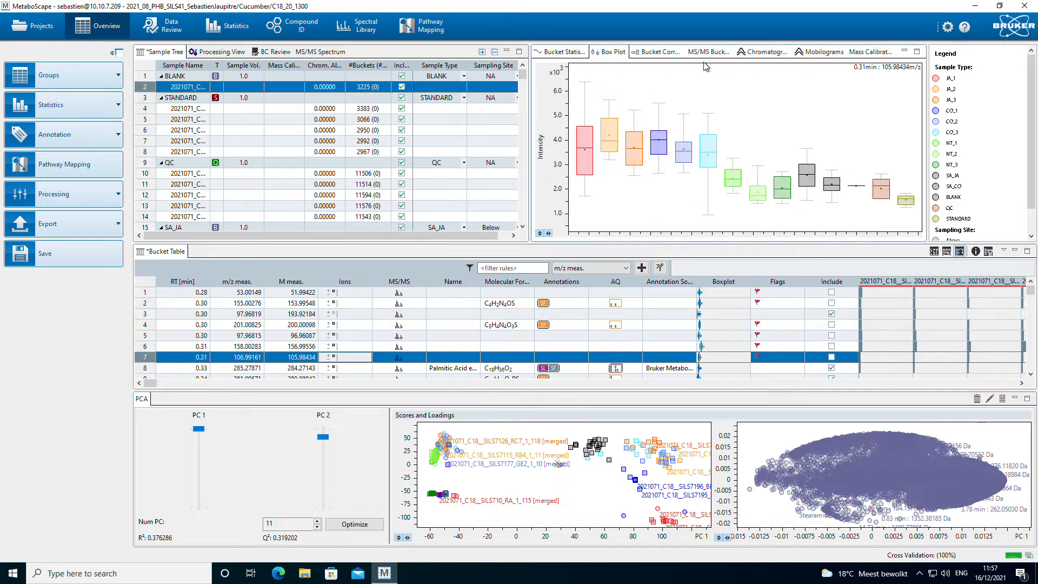
click(548, 53)
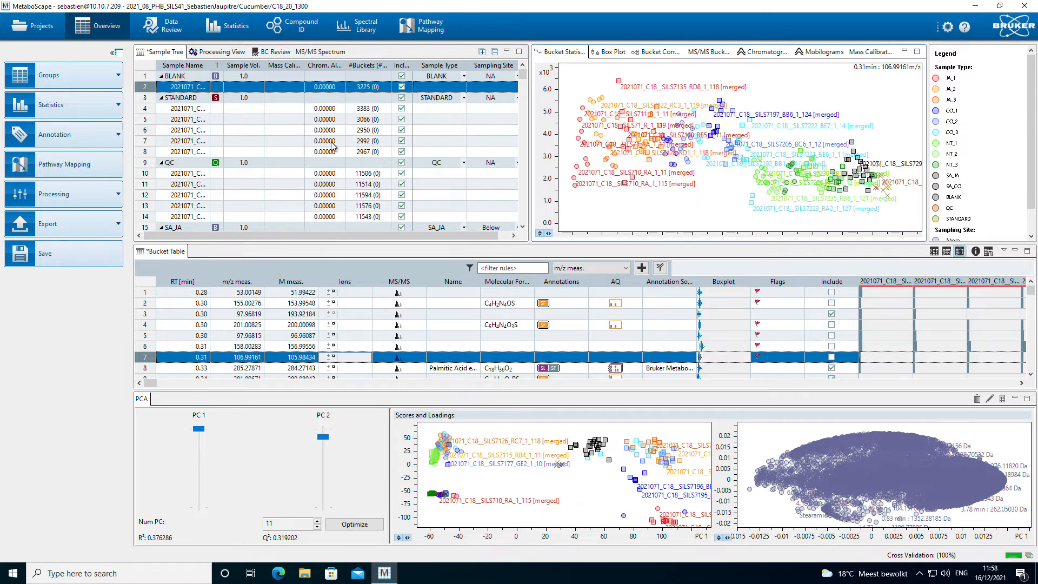
Exclude buckets by CoV across the five QC analyses, with a maximum accepted Coefficient of Variance of 20.0 and a BLUE flag.
click(188, 167)
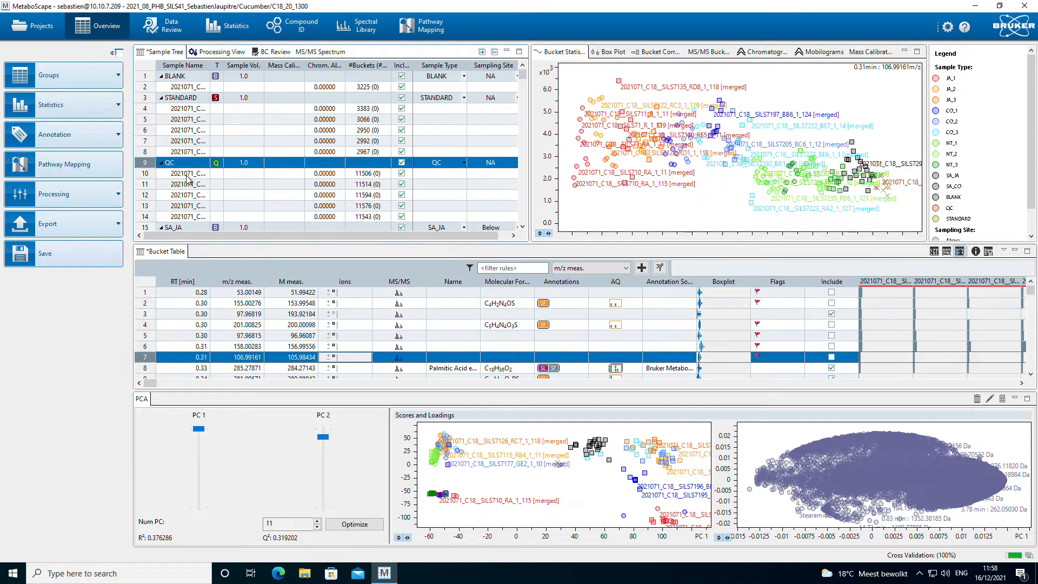
click(188, 176)
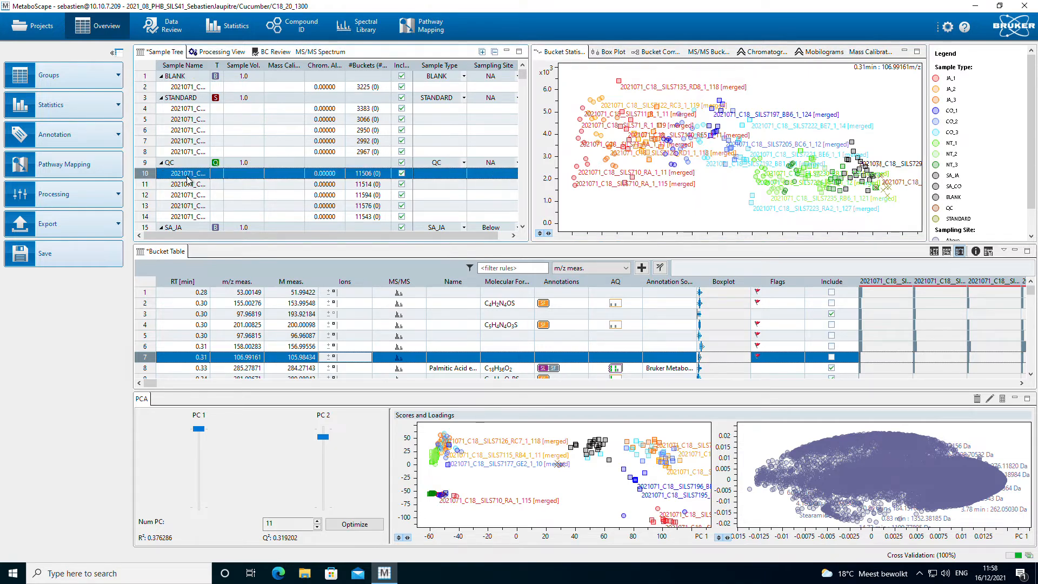
shift+click(195, 187)
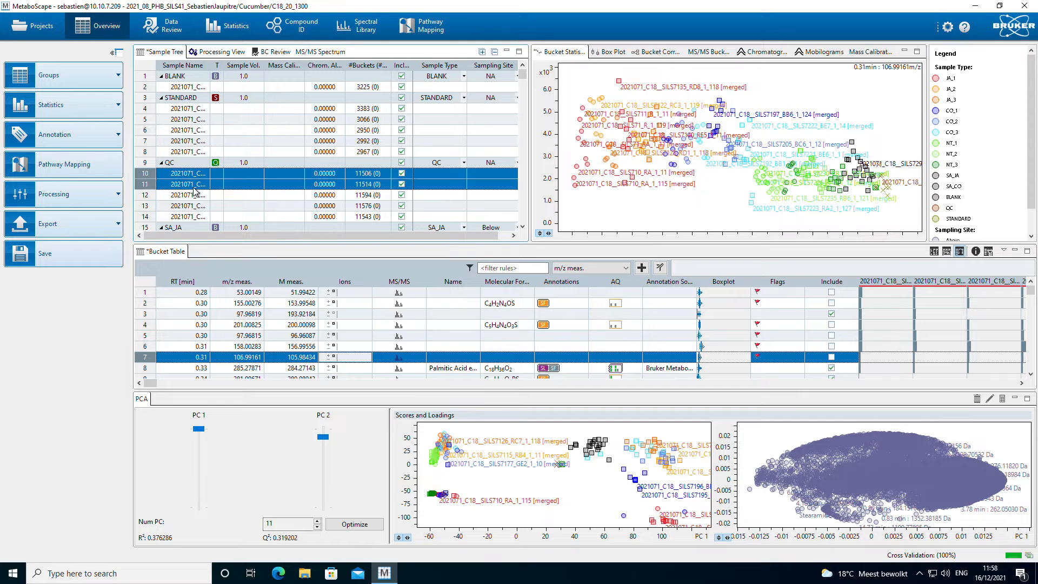
shift+click(195, 198)
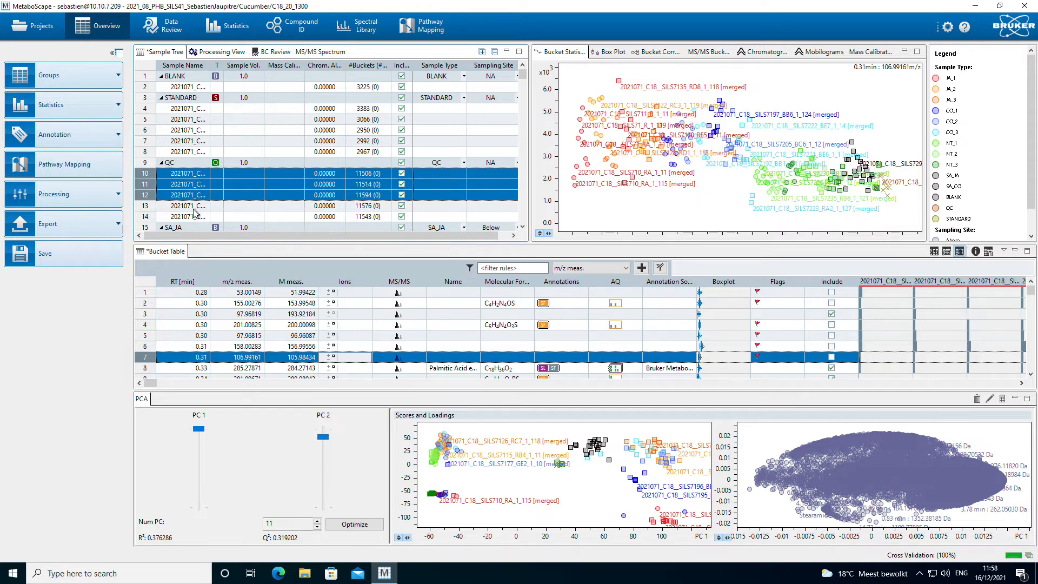
shift+click(196, 218)
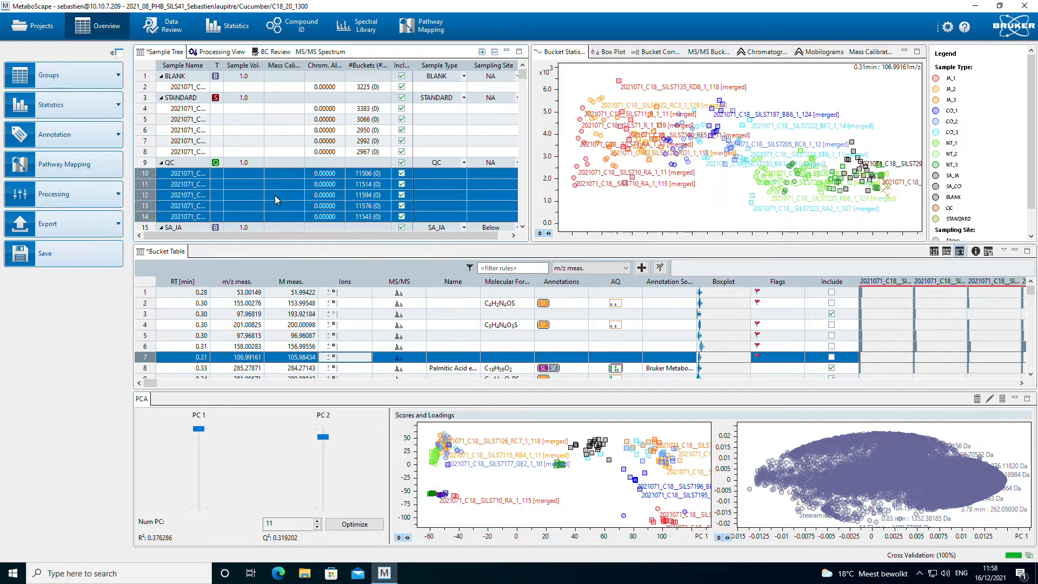
right_click(244, 176)
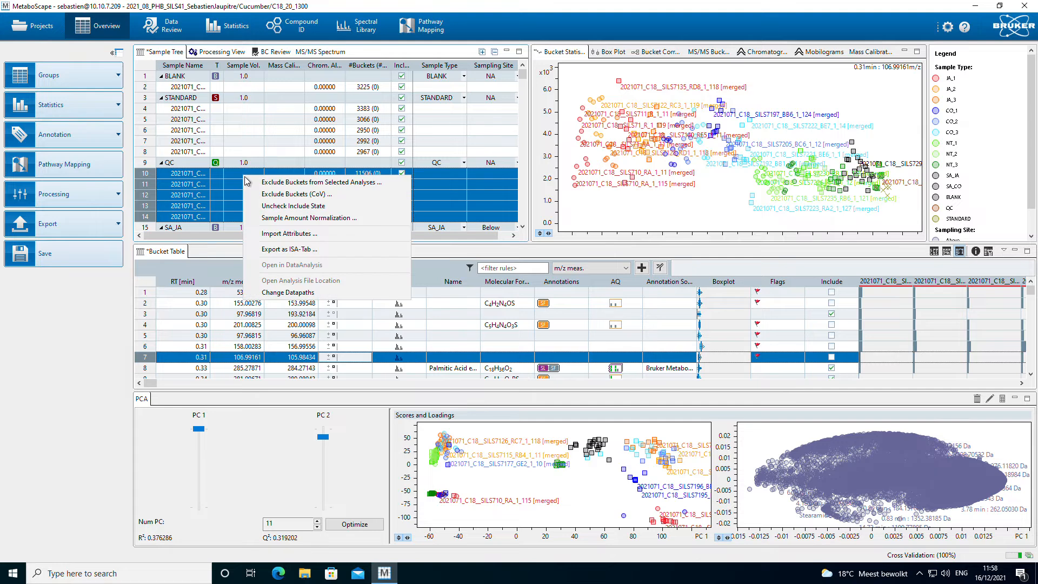
click(282, 195)
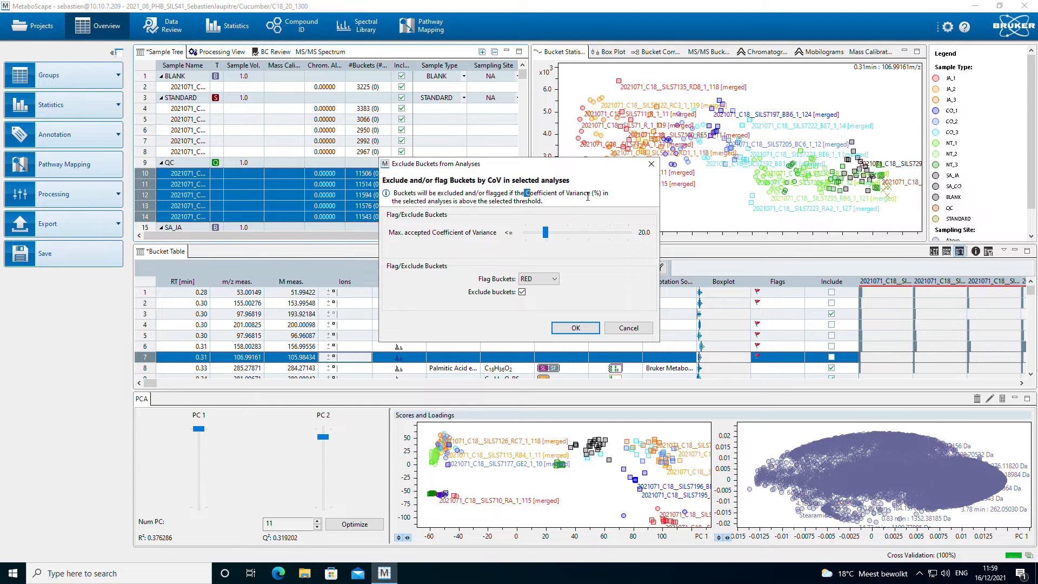
drag(588, 196, 593, 197)
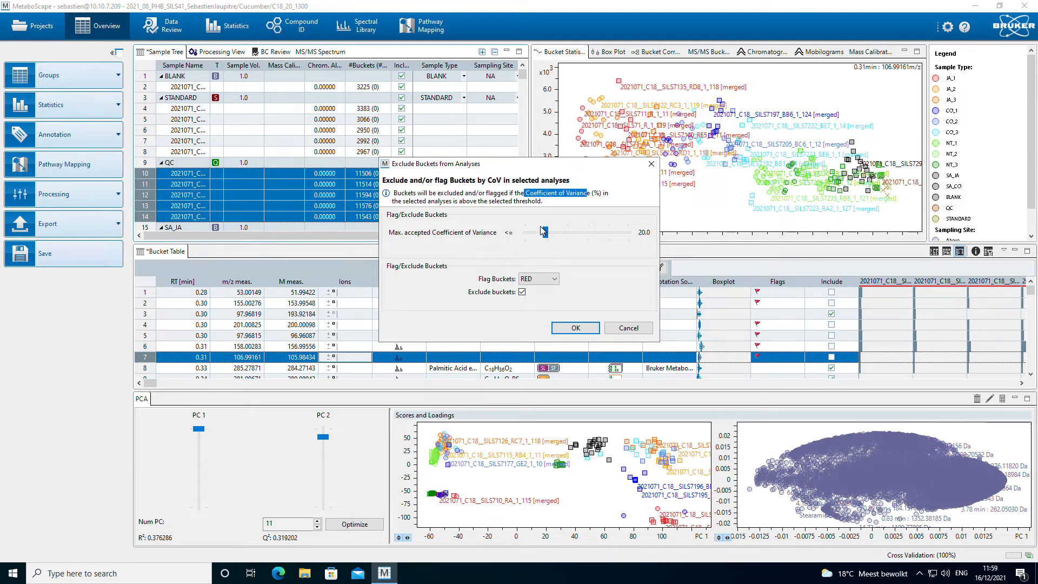
click(537, 279)
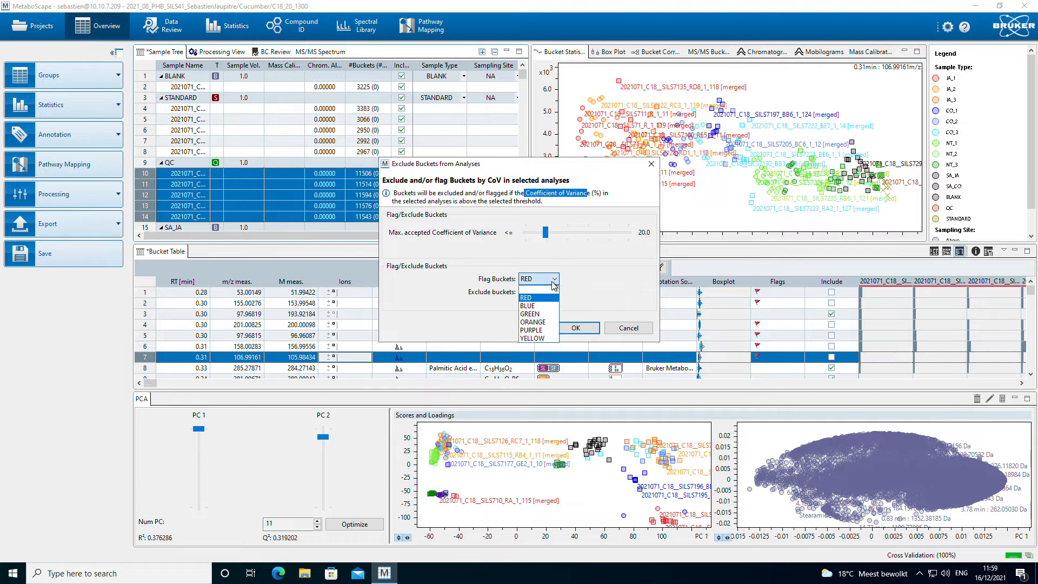
click(528, 306)
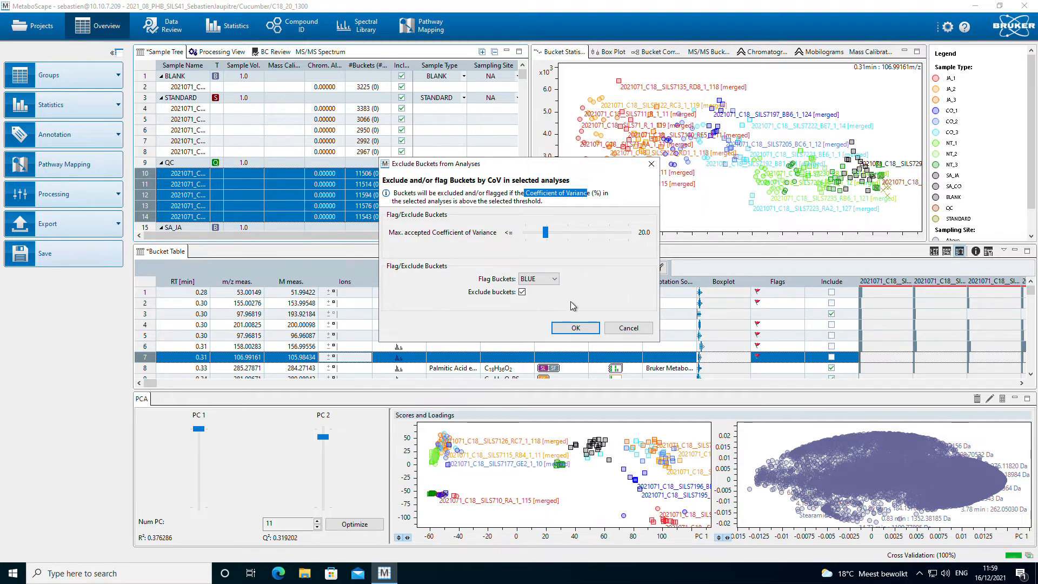
click(563, 330)
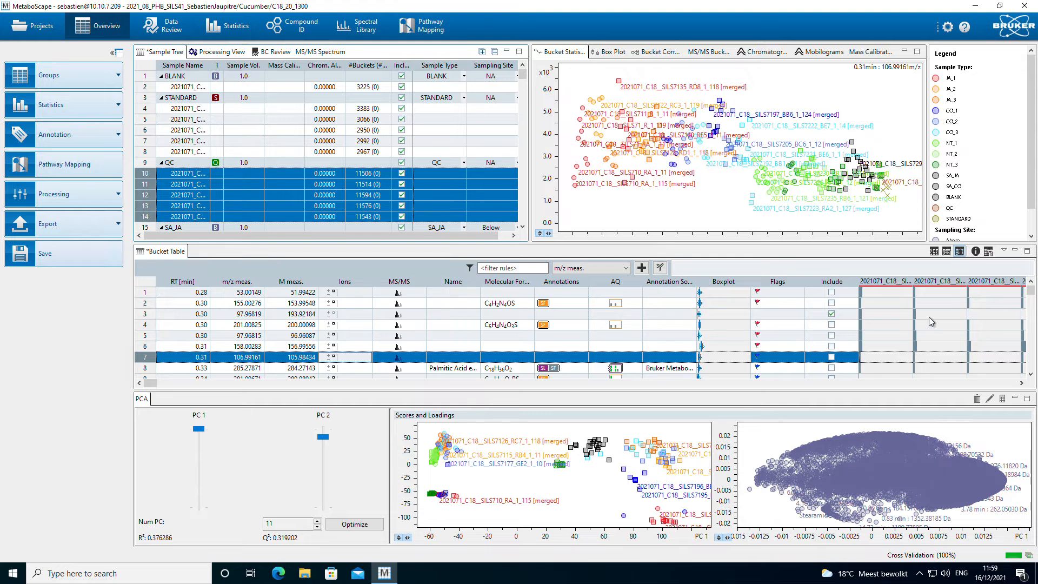
scroll(1030, 300, down, 2)
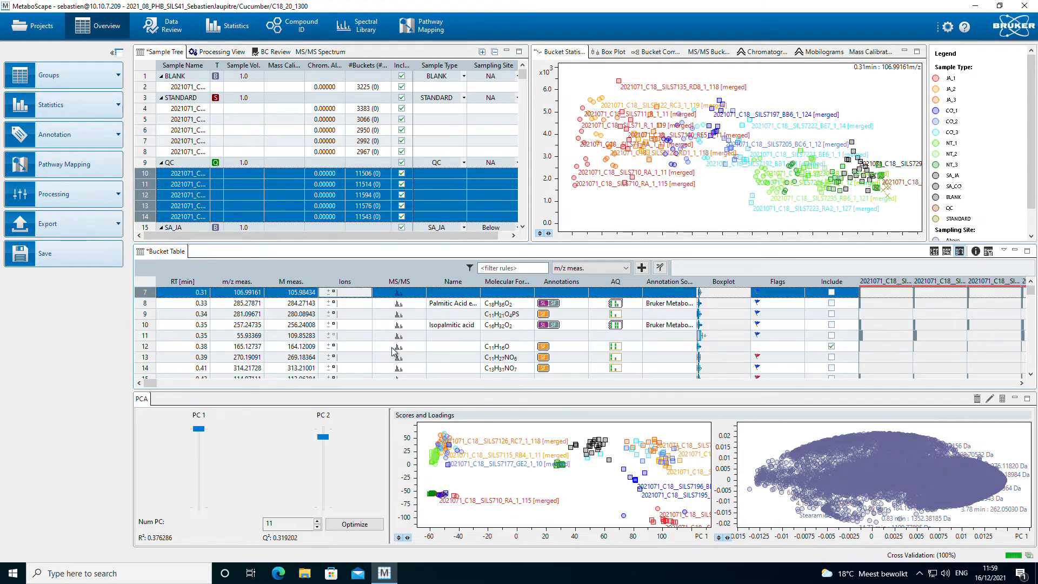
scroll(393, 351, up, 2)
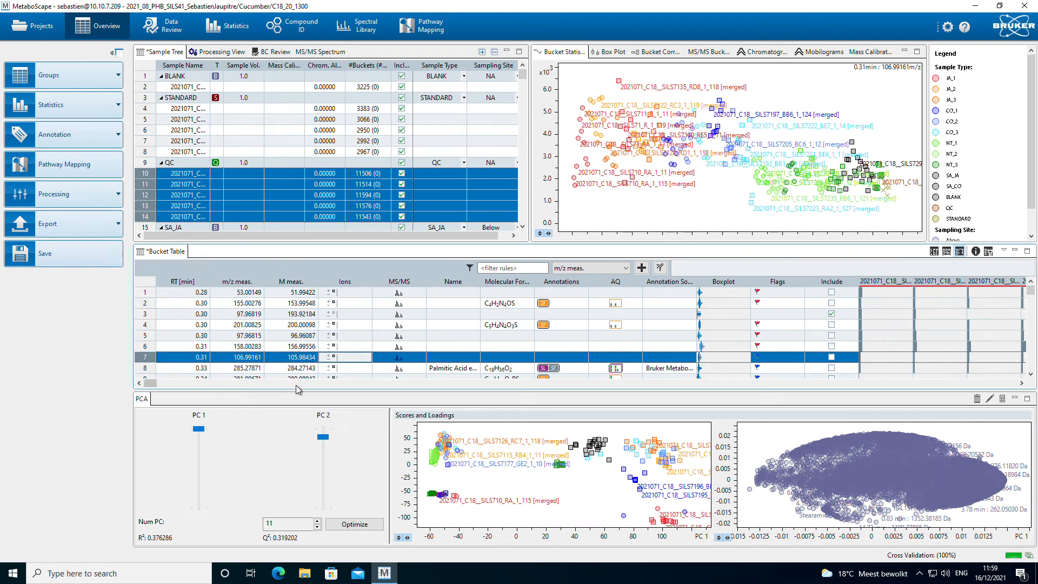
Start a CSV export of the bucket table with all available samples and all available buckets selected.
click(106, 227)
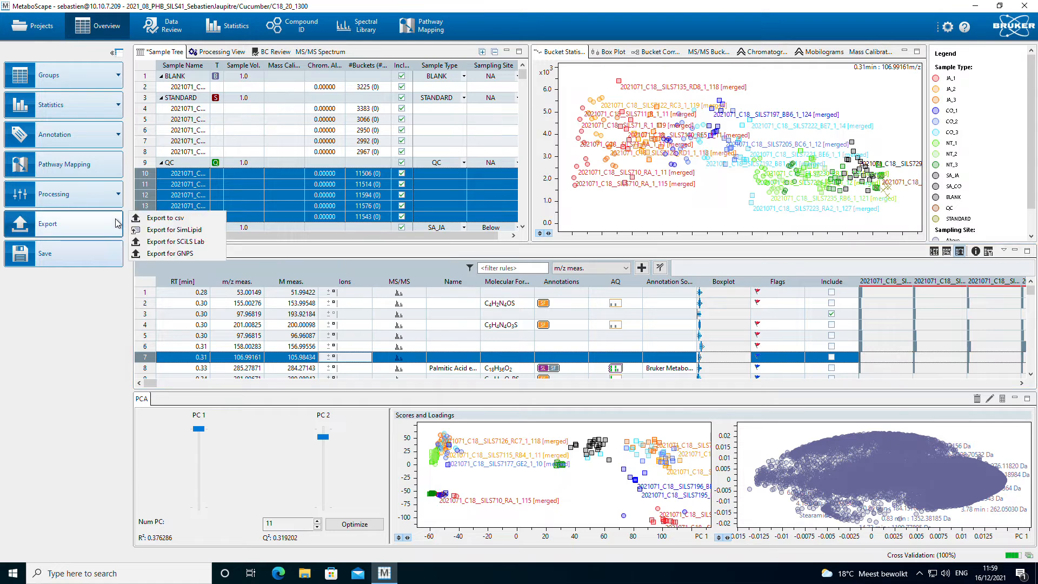
click(171, 221)
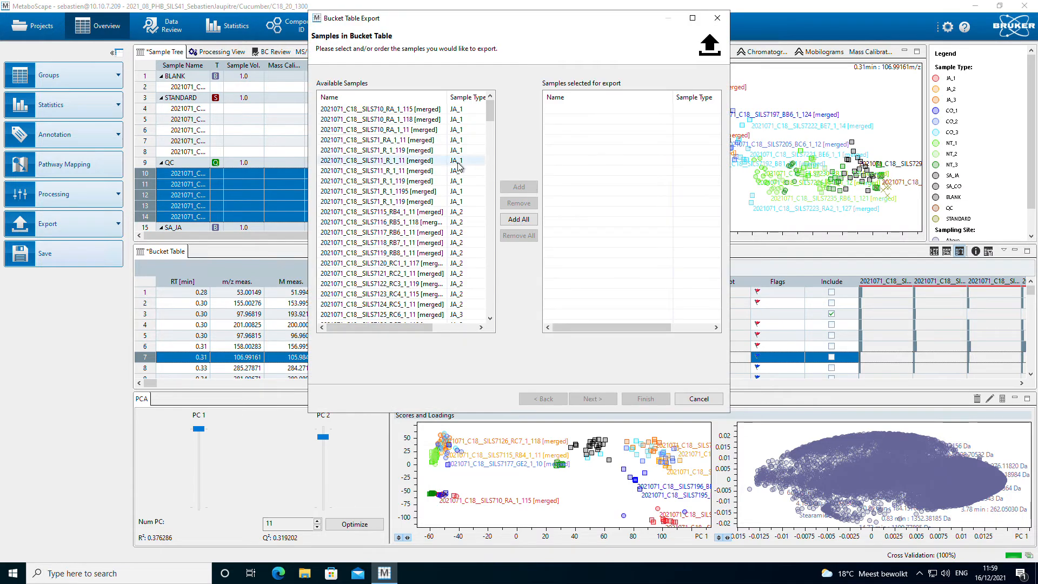
click(520, 221)
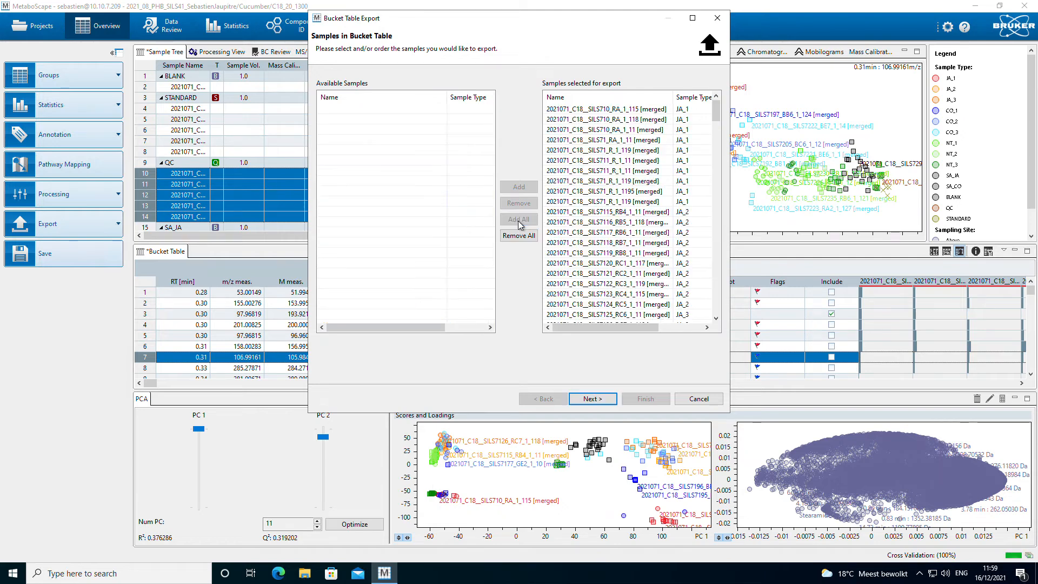
click(595, 398)
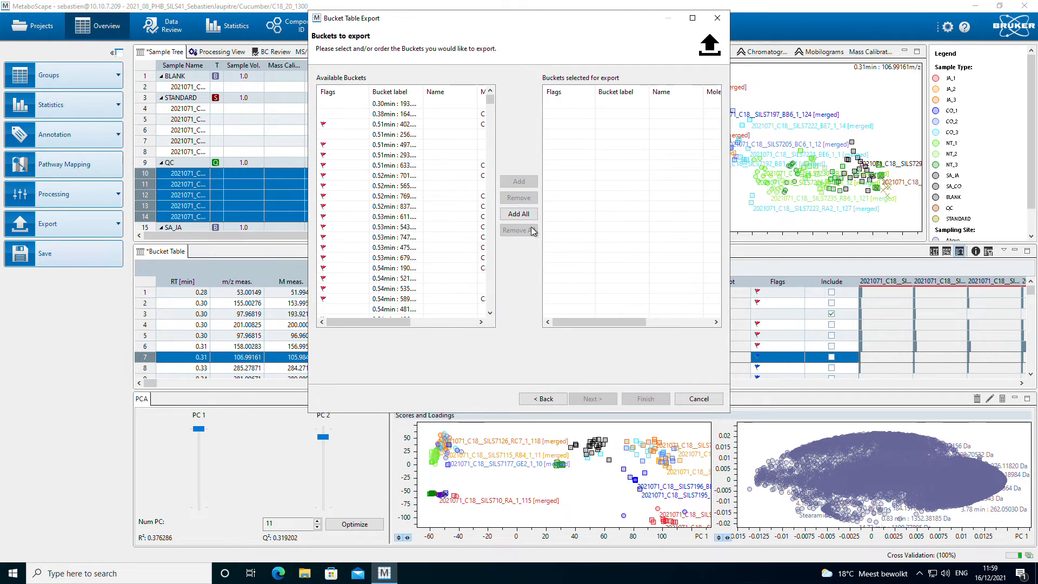
click(518, 214)
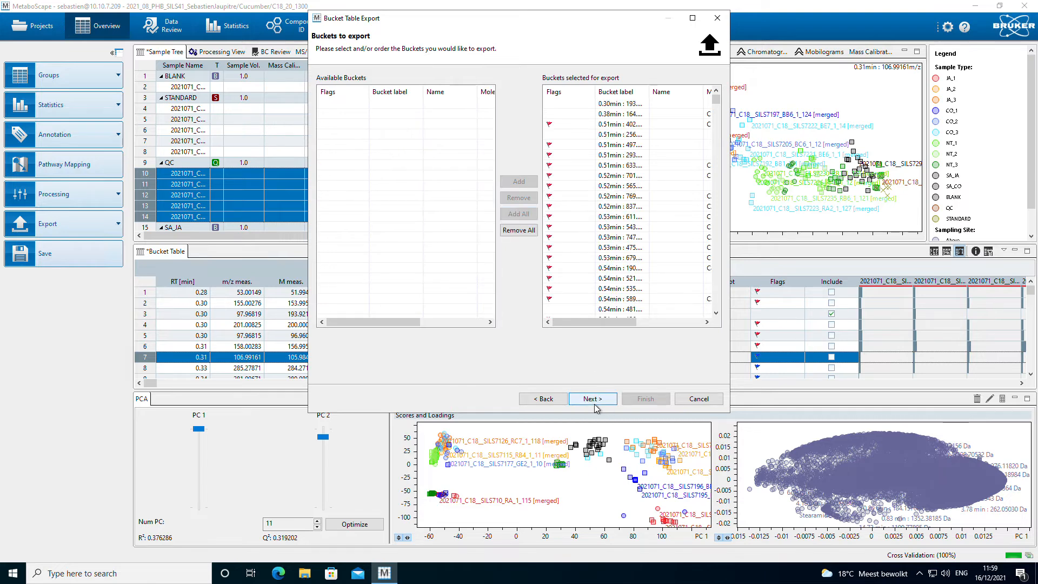
click(593, 401)
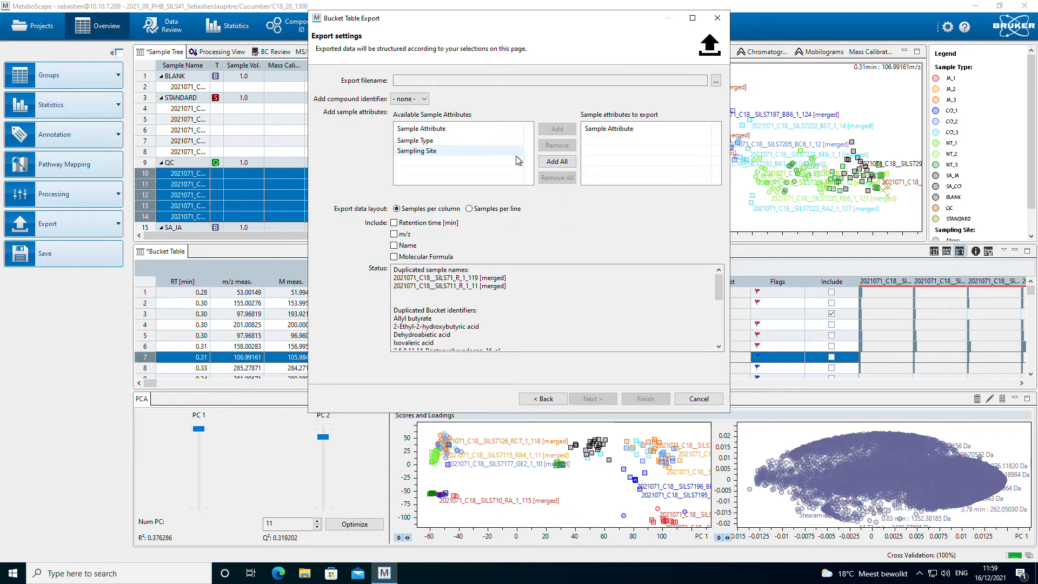
Add all sample attributes to the export and include Retention time, m/z, Name and Molecular Formula.
click(557, 161)
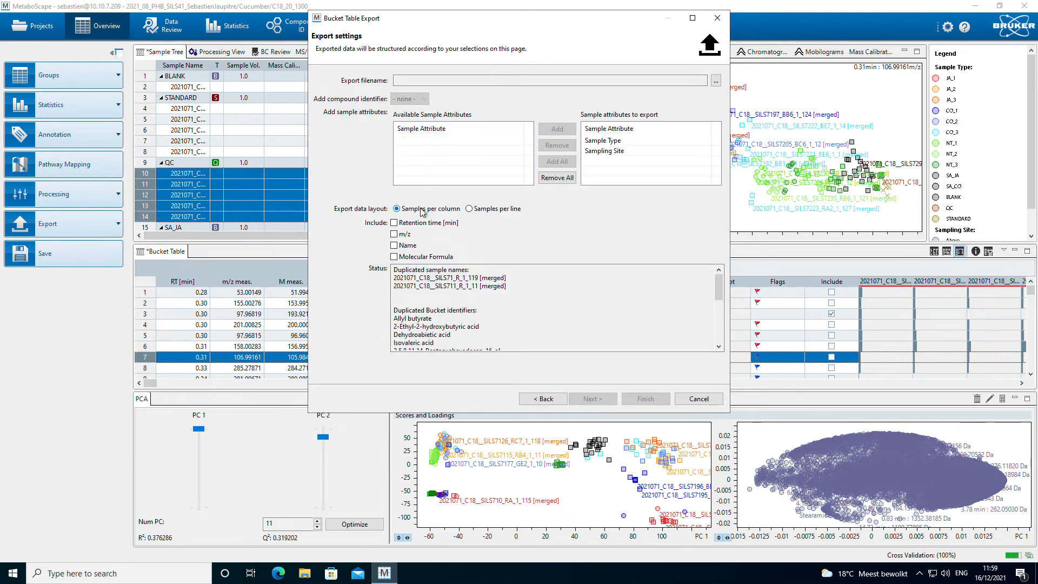
click(395, 223)
click(395, 234)
click(394, 245)
click(394, 257)
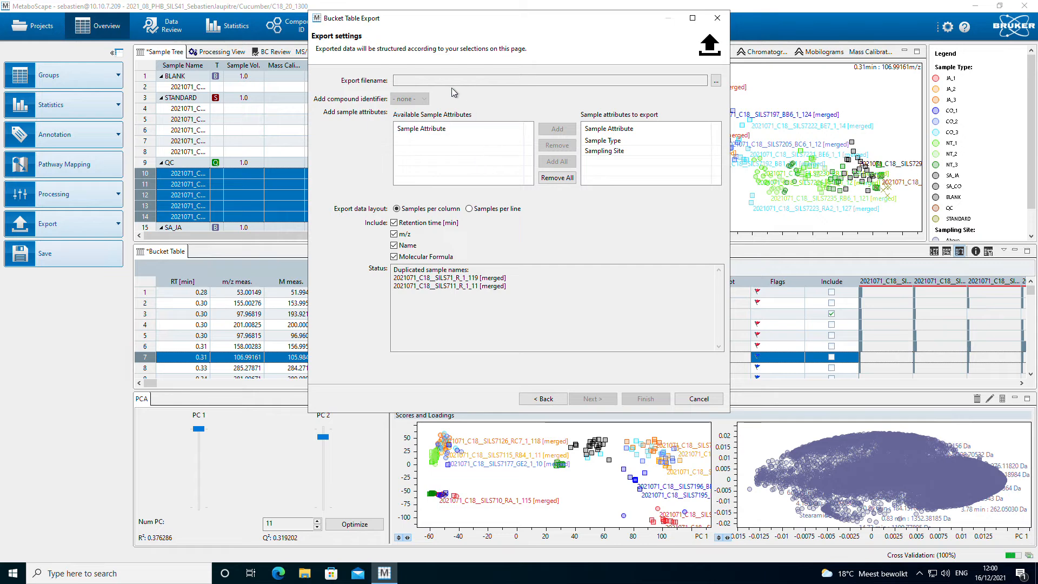
Set the export file to Cucumber.csv in the 20210714_Seb_JA folder and finish the export.
click(716, 82)
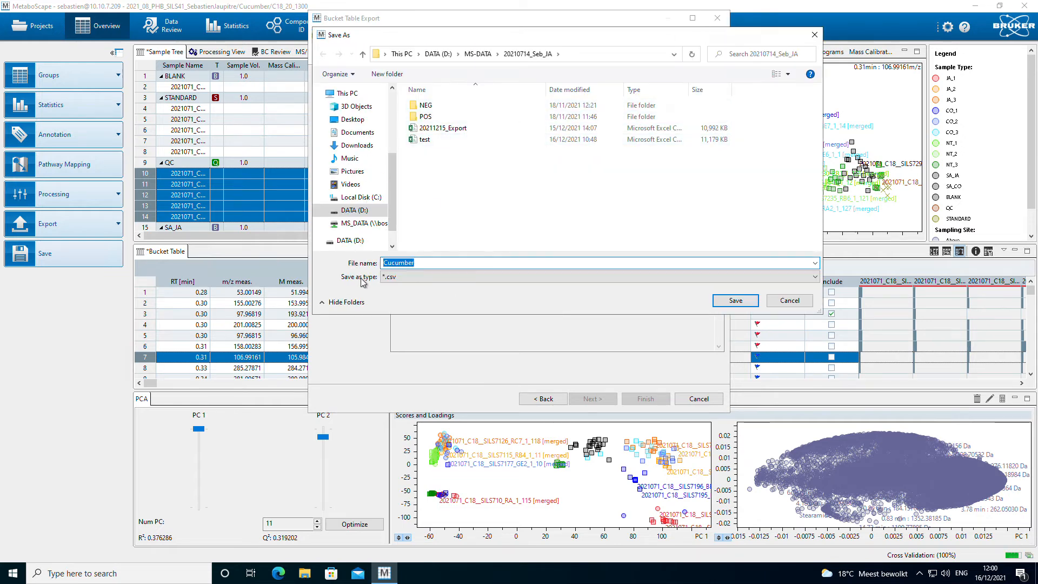
click(745, 307)
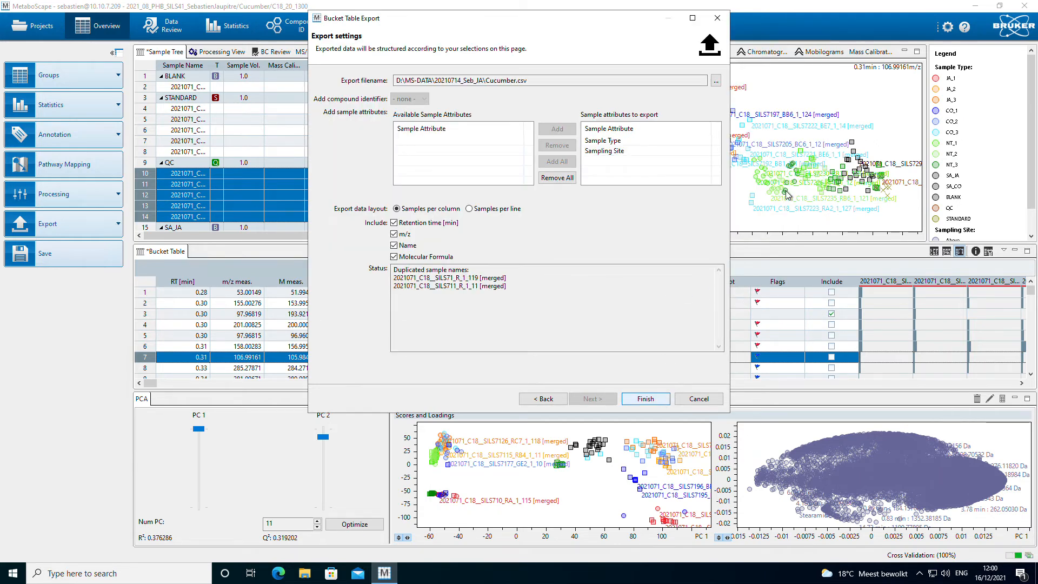
key(Return)
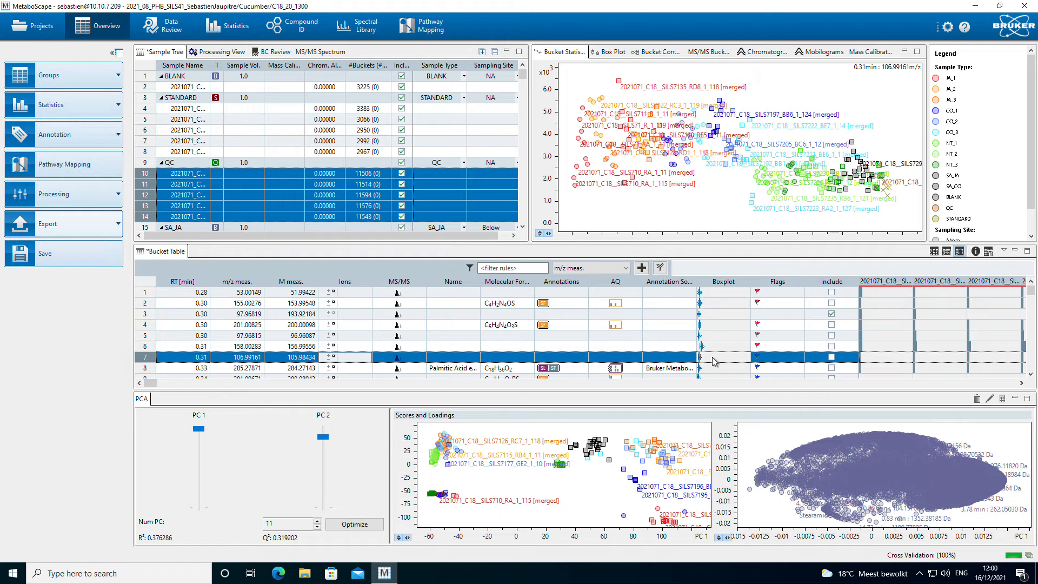
Select all buckets in the Bucket Table.
click(774, 293)
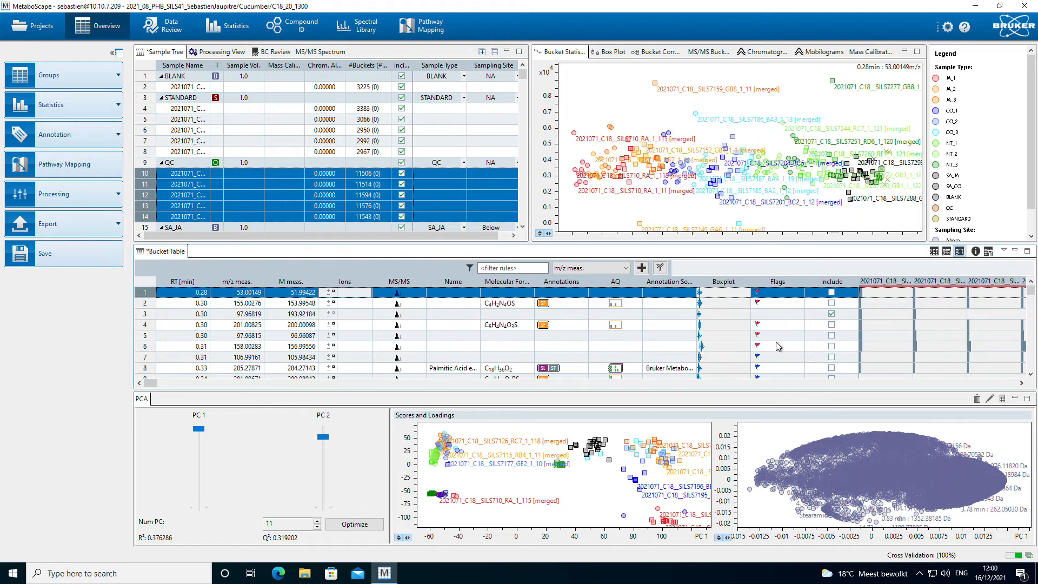
shift+click(775, 368)
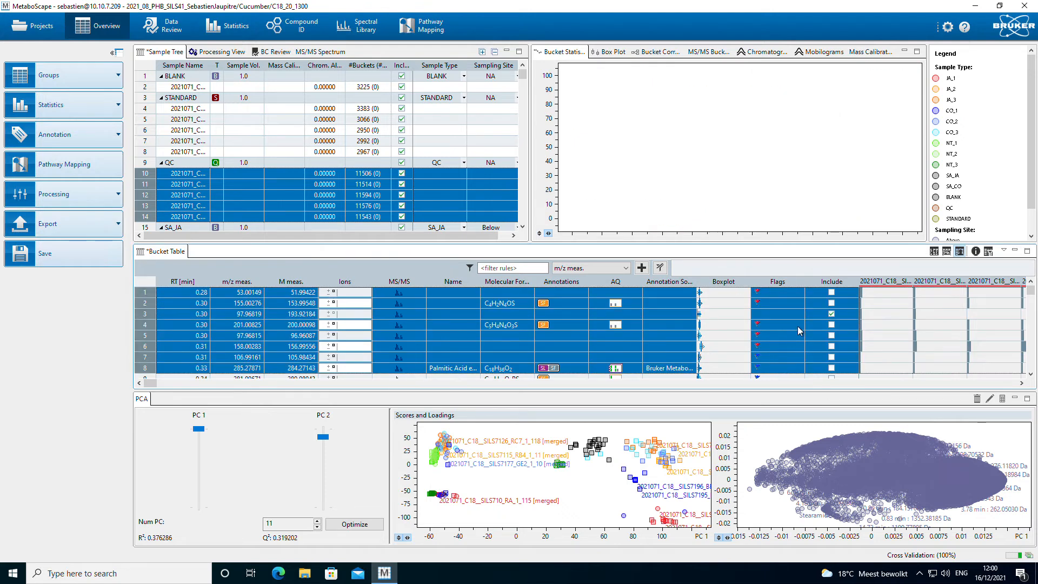
click(198, 293)
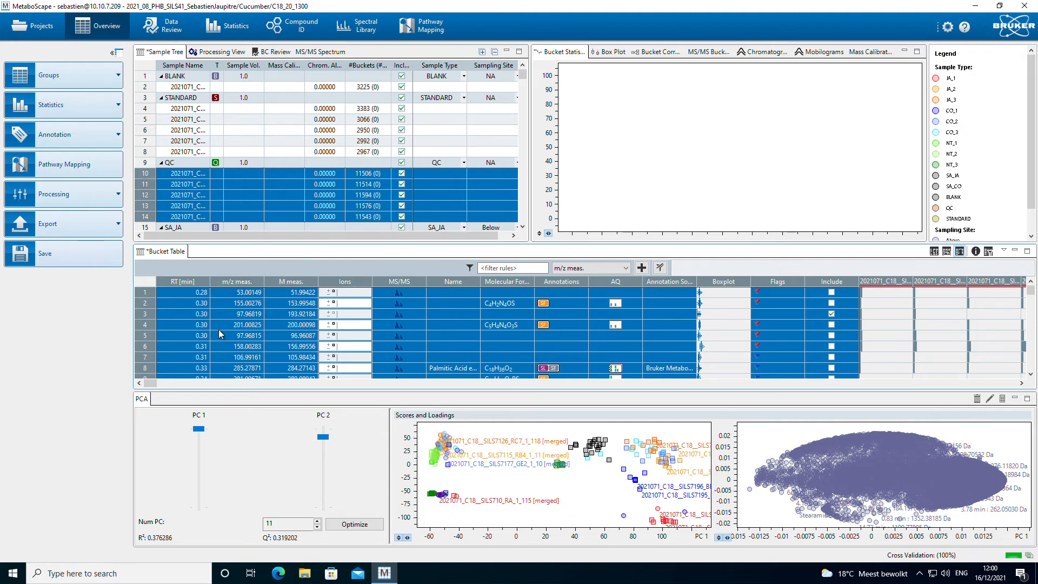
Open Excel with a blank workbook and select cell A1.
click(102, 578)
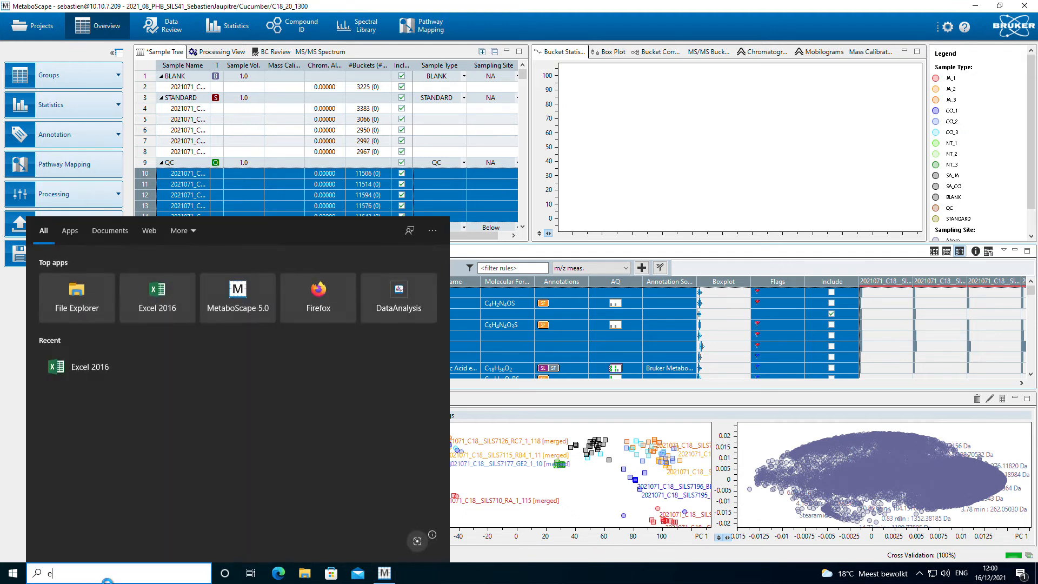
text(excel)
key(Return)
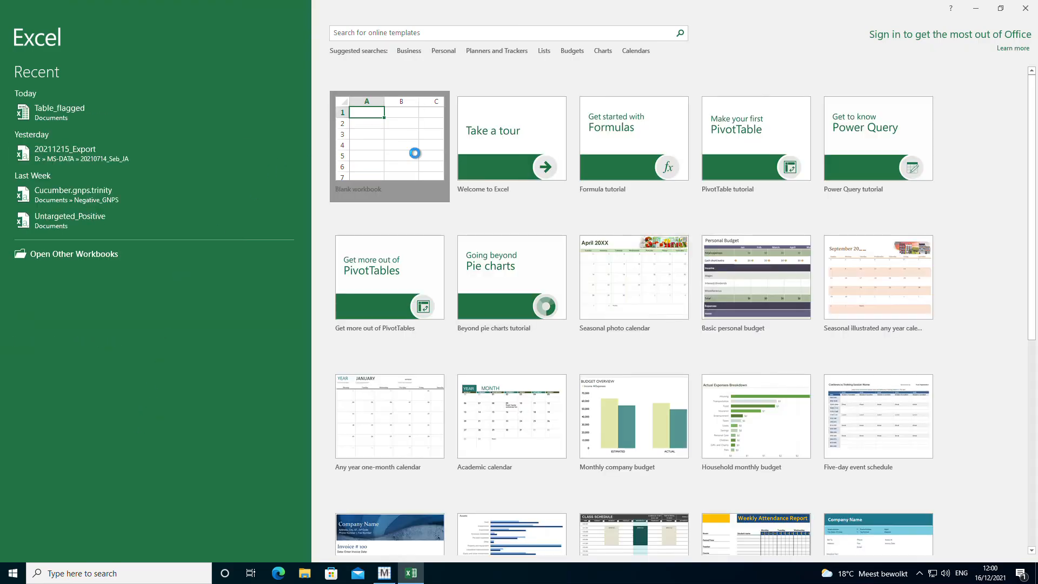
double_click(405, 144)
click(47, 127)
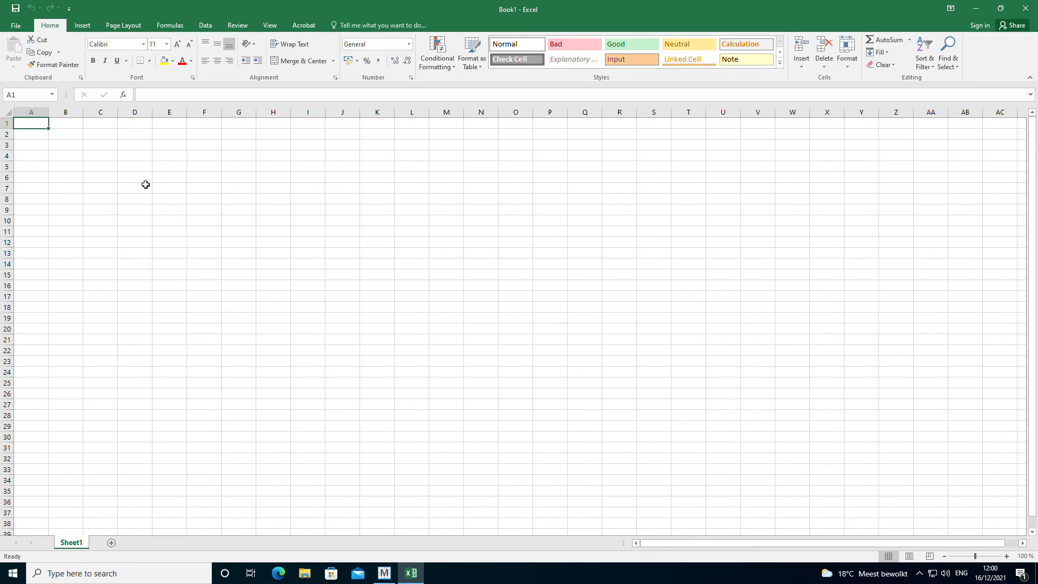
Copy the selected bucket table from MetaboScape into the blank Excel sheet at A1, and widen column N to fit its sample name.
click(389, 582)
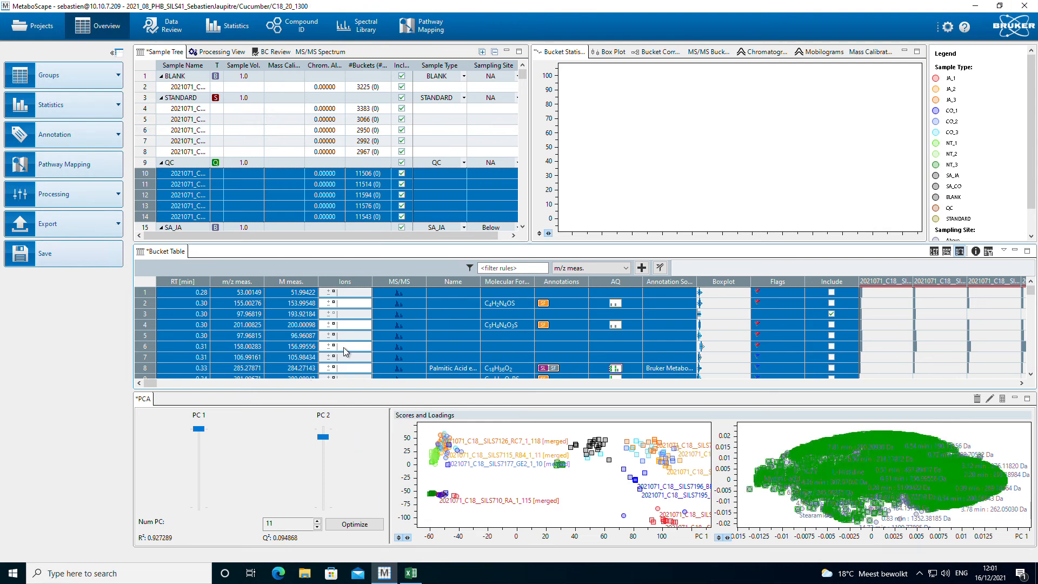
click(411, 573)
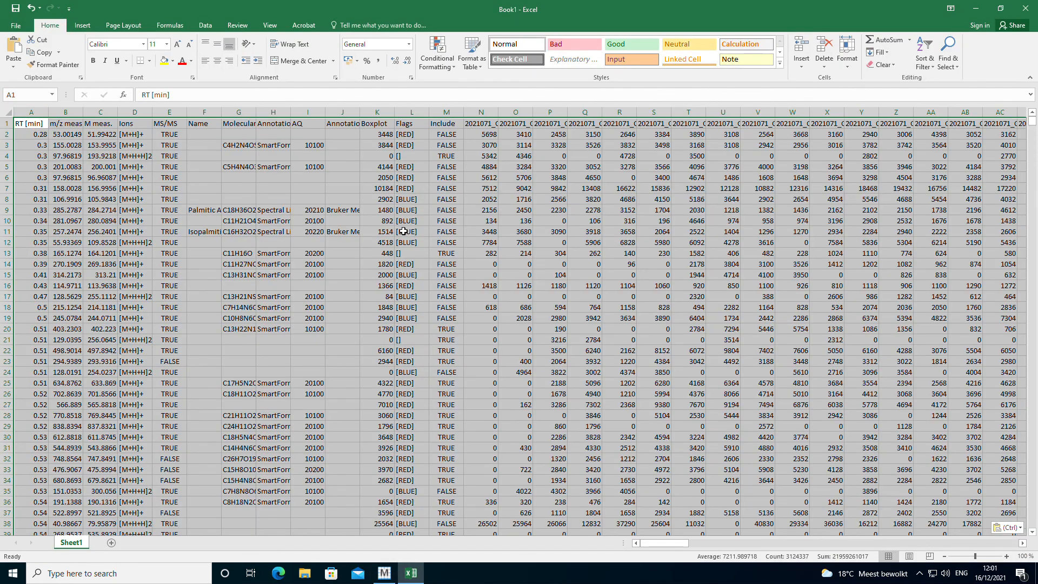
click(405, 237)
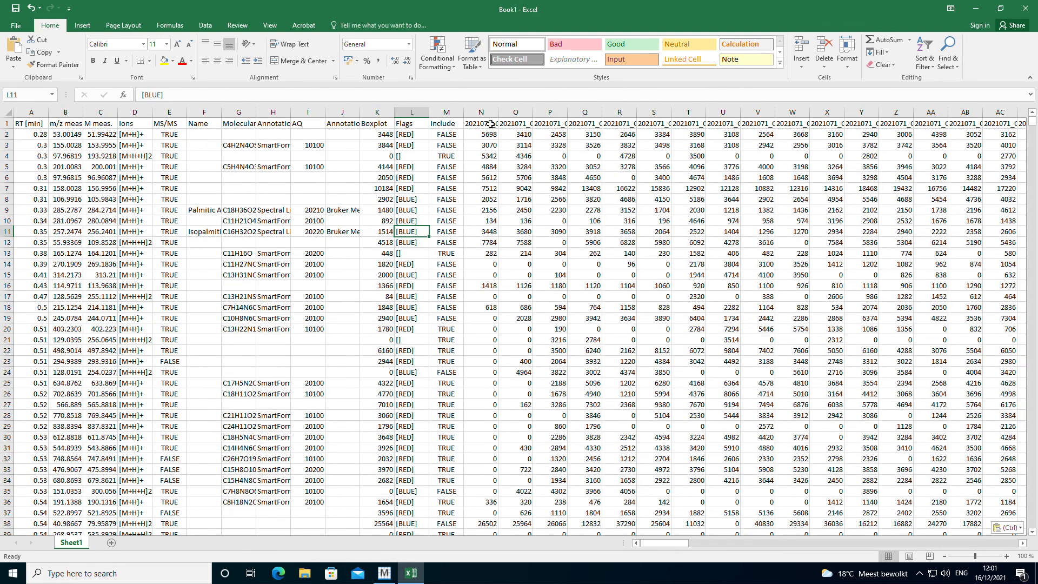
drag(500, 117, 572, 117)
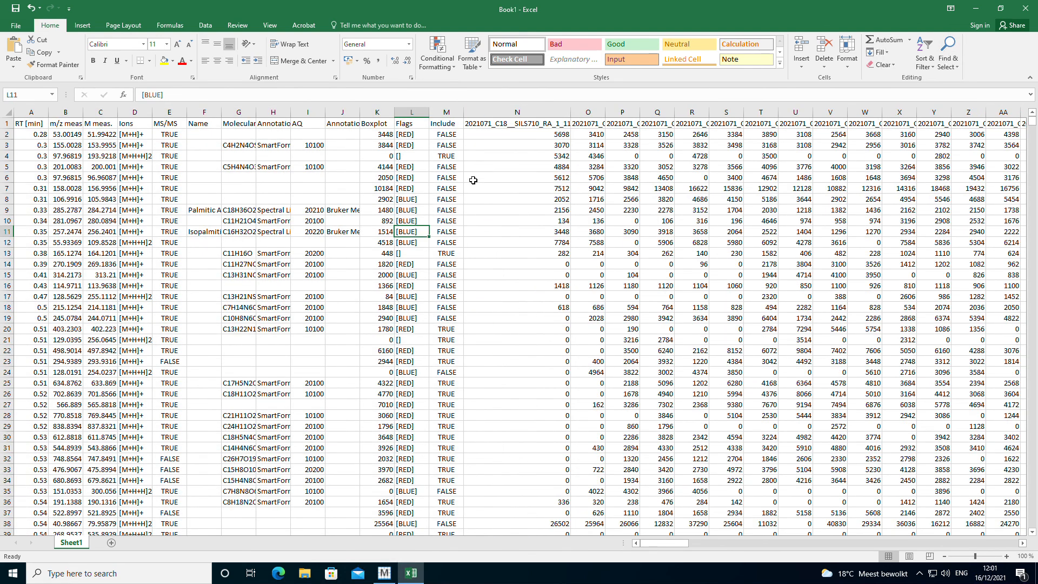